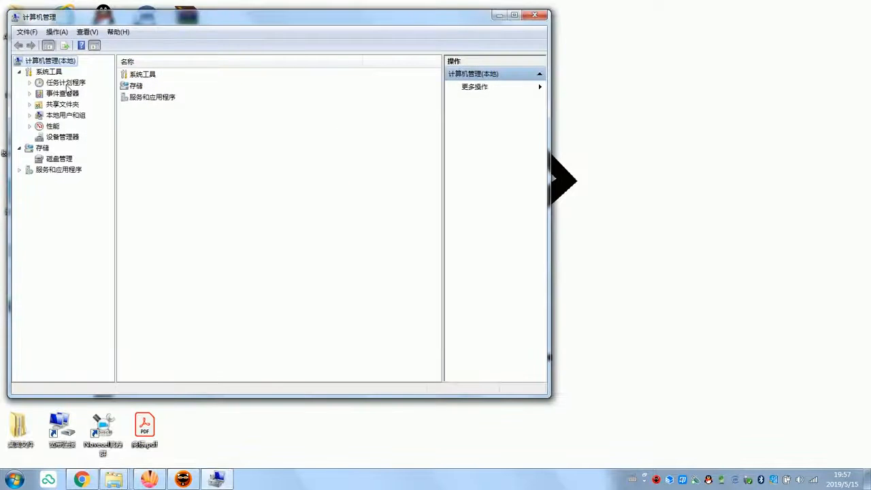
- Start a driver update for the unrecognised USBLMCV2 device in Device Manager, choosing to browse the computer for driver software
click(60, 137)
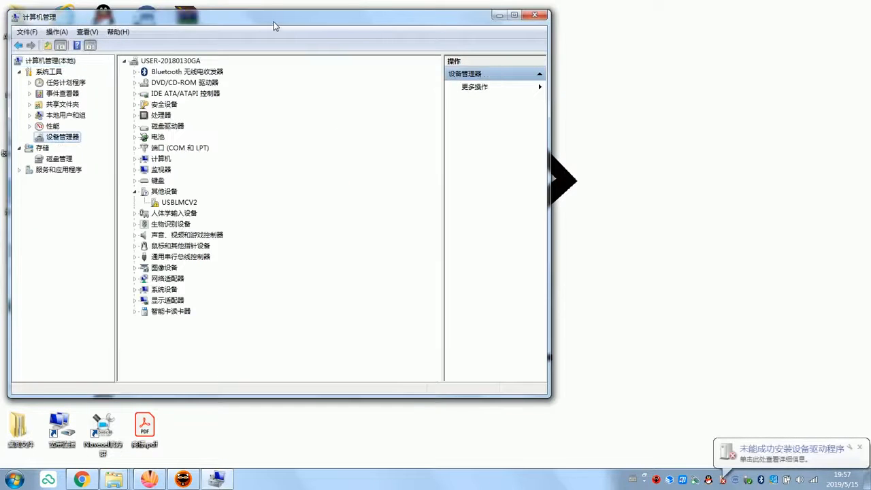
drag(275, 21, 336, 25)
click(232, 198)
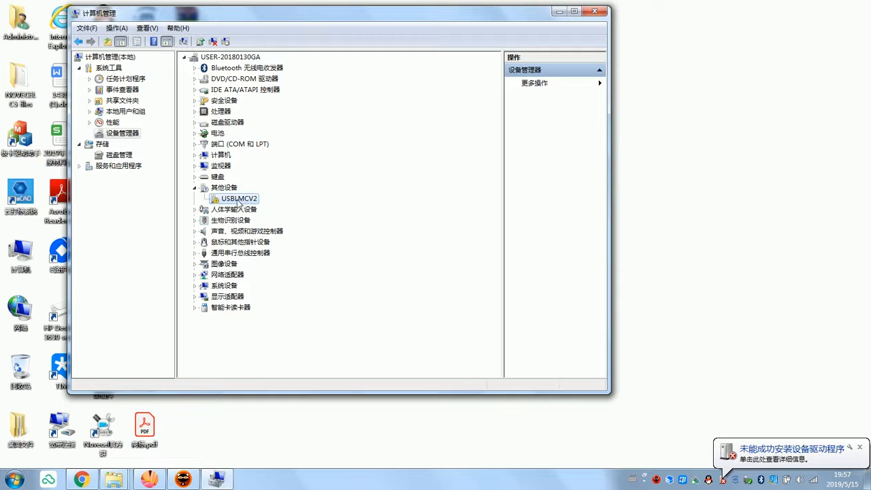
right_click(237, 201)
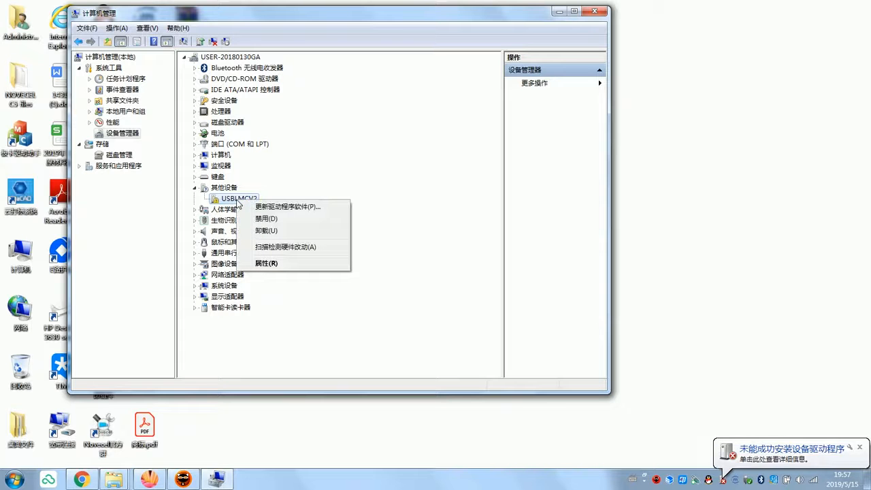
click(319, 210)
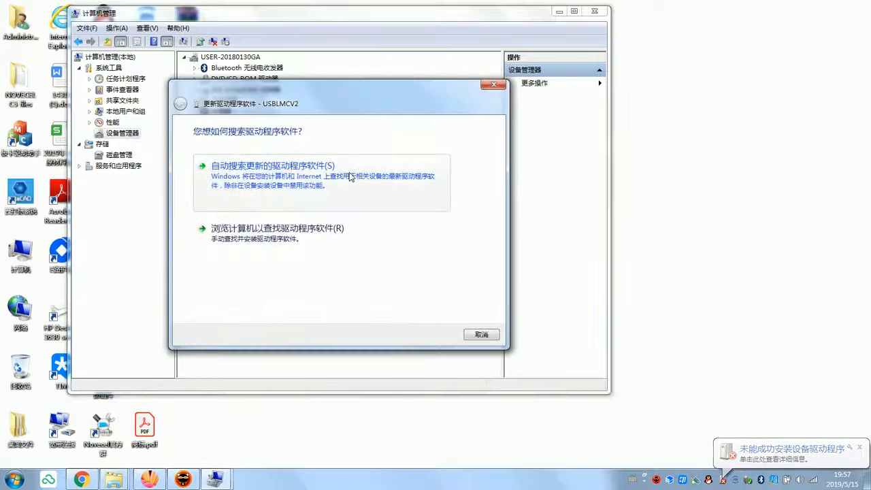
click(286, 239)
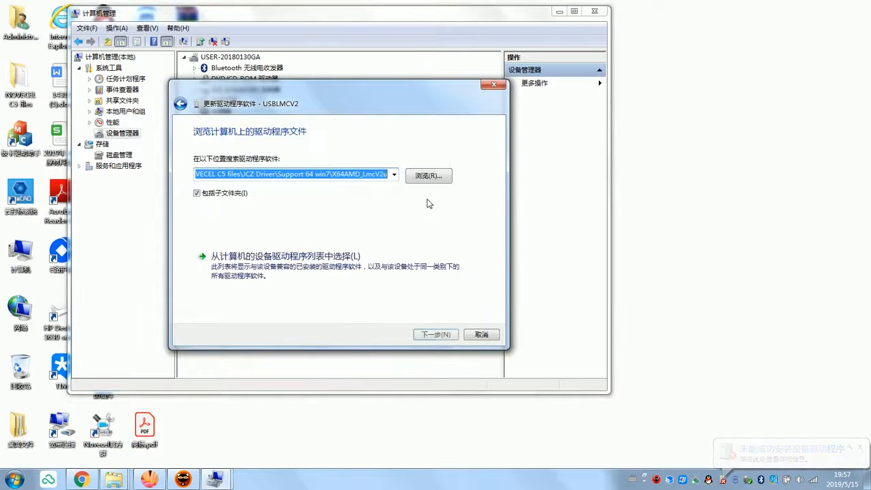
- Set the driver search location to the folder NOVECEL C5 files\JCZ Driver\Support 64 win7\X64AMD_LmcV2u
click(426, 175)
drag(439, 162, 385, 119)
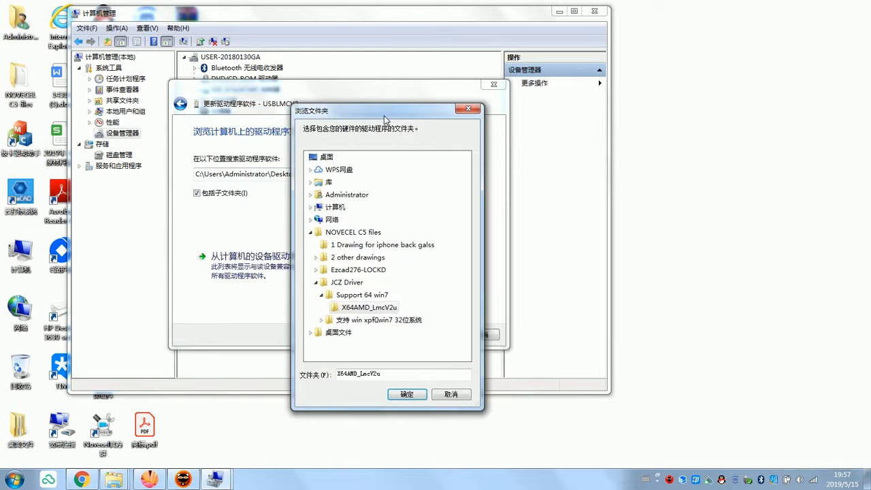
click(383, 331)
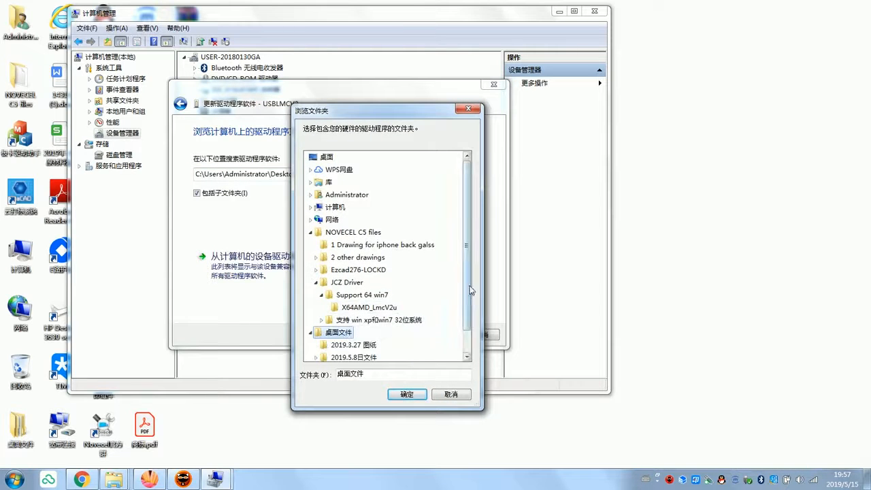
click(469, 343)
drag(469, 343, 459, 295)
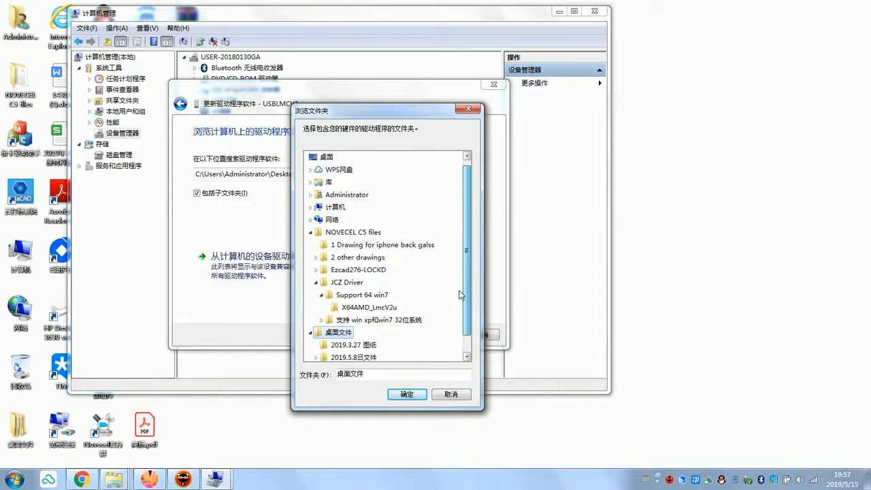
click(327, 157)
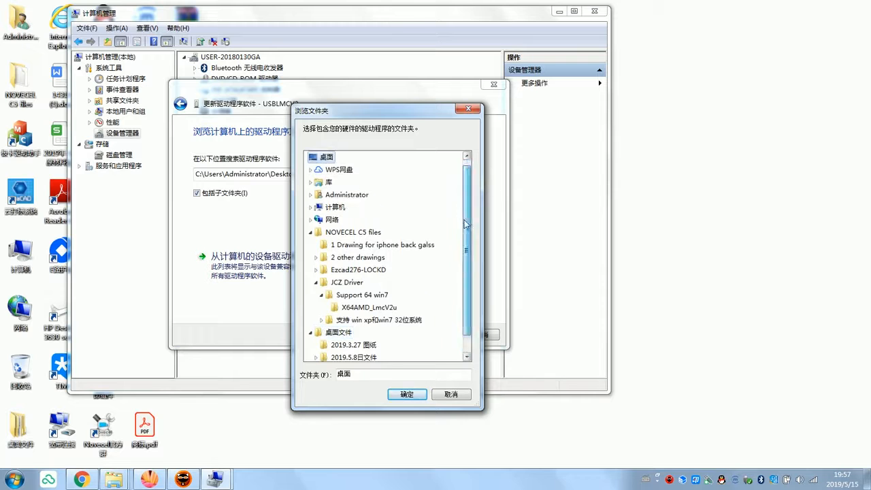
click(468, 343)
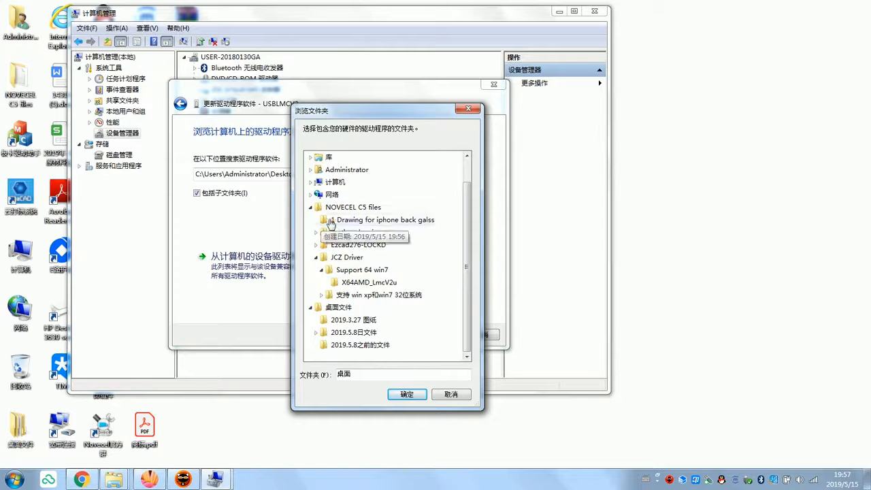
click(311, 207)
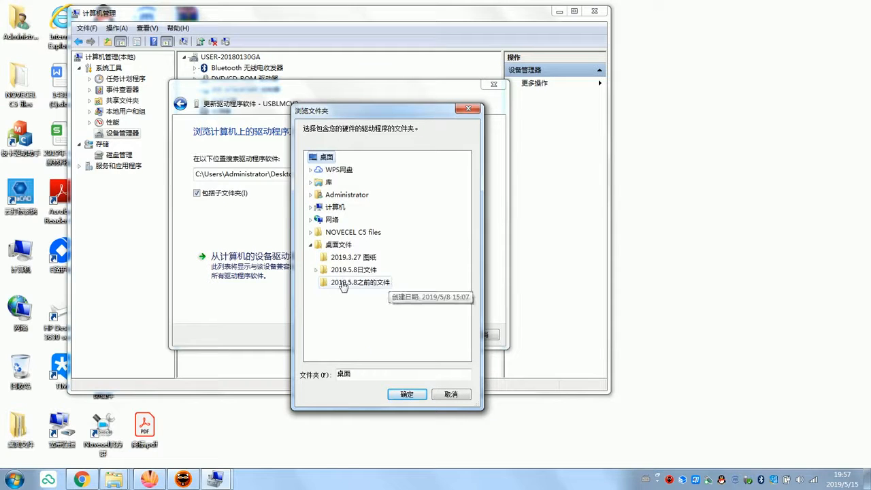
click(311, 232)
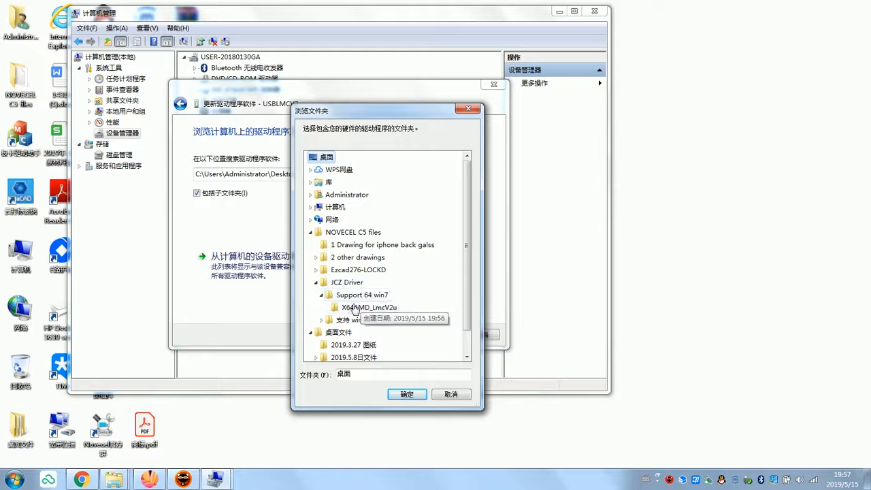
click(373, 298)
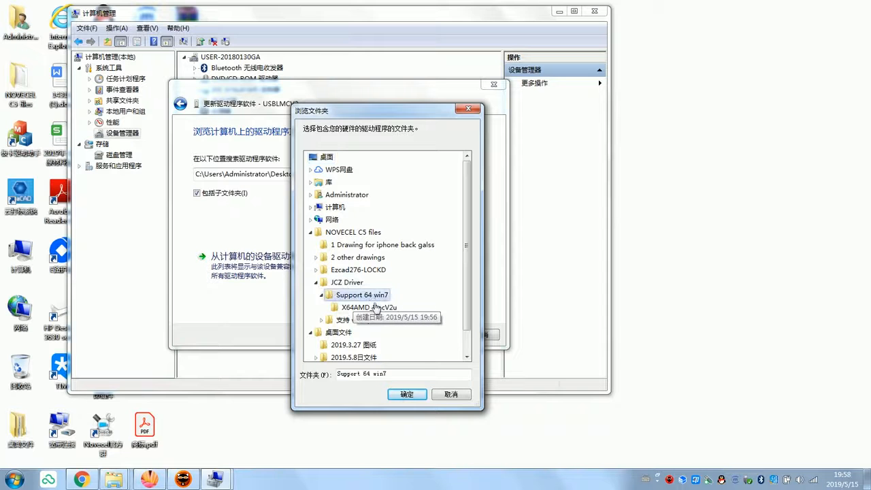
click(368, 307)
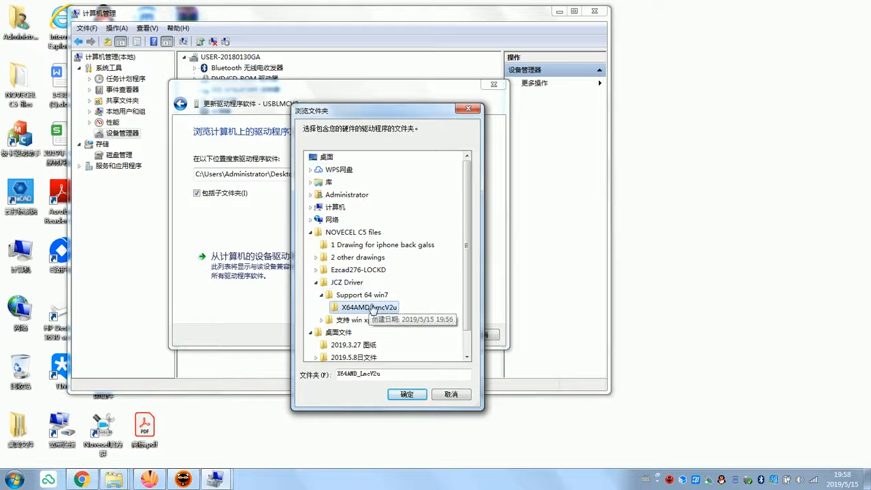
click(409, 395)
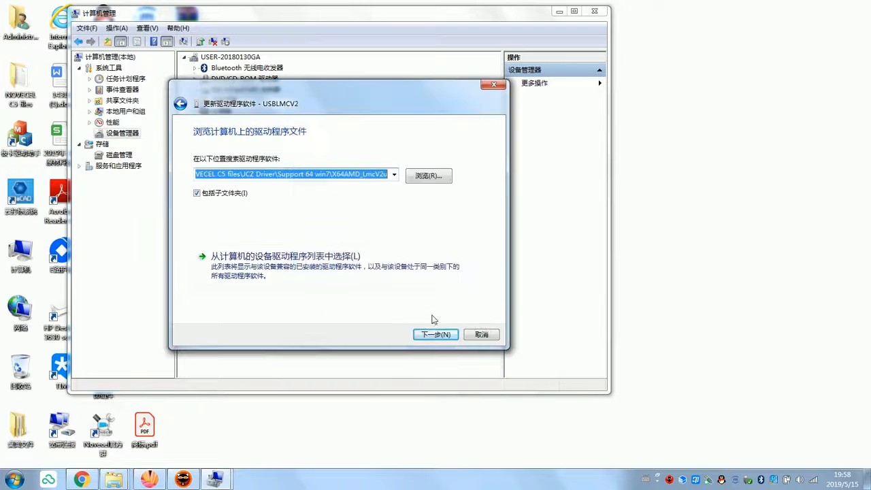
- Install the driver from the chosen folder, then close the update wizard and Computer Management
click(435, 335)
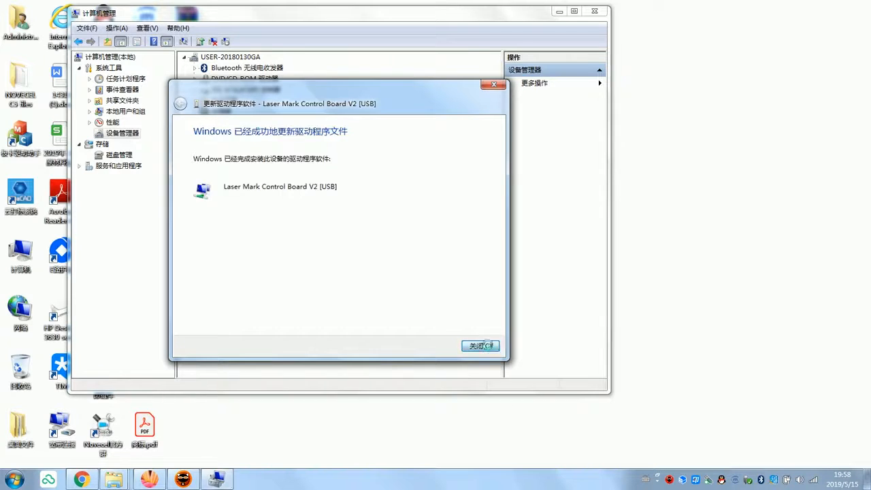
click(481, 346)
click(594, 11)
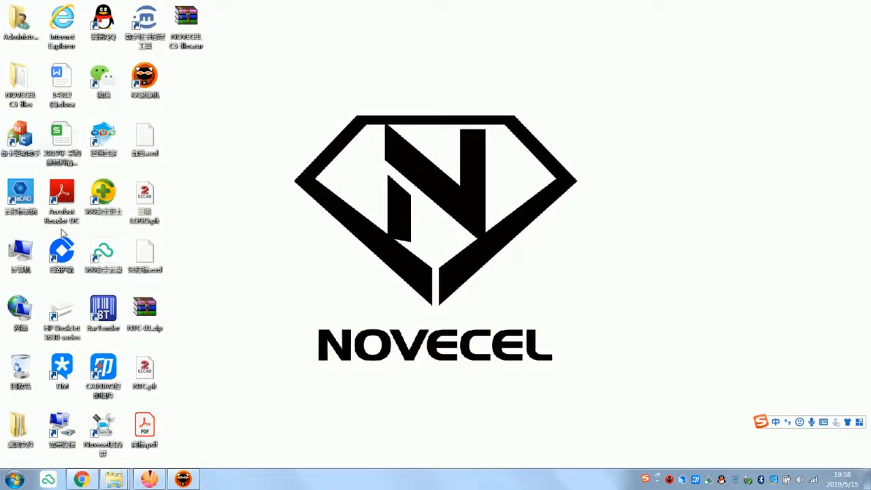
- Run EzCad2.exe from the Ezcad276-LOCKD folder inside NOVECEL C5 files on the desktop and dismiss its startup warning
double_click(19, 81)
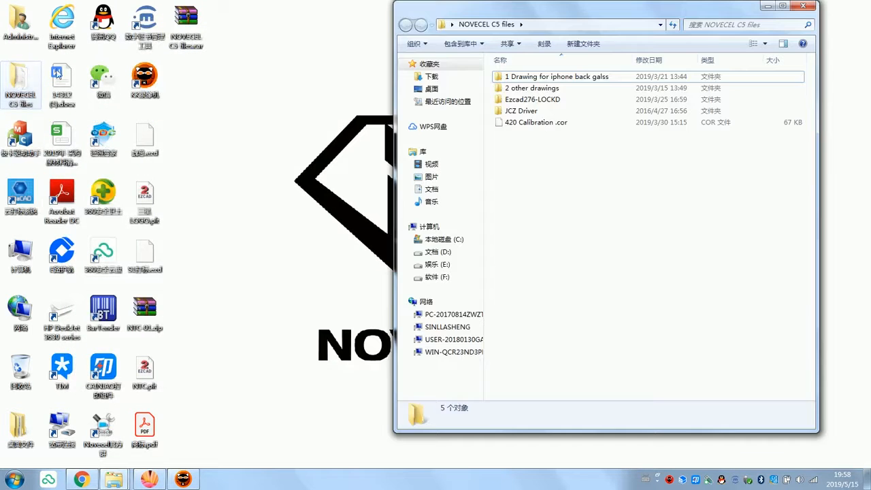
double_click(639, 13)
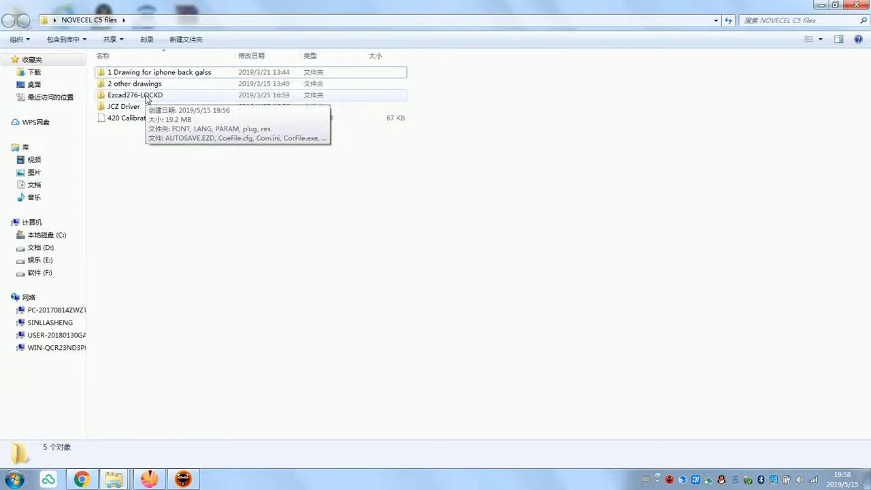
double_click(146, 98)
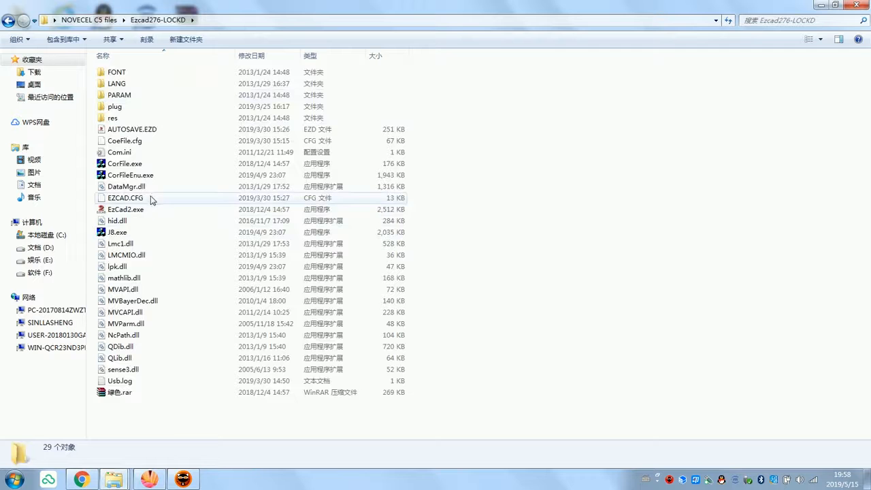
click(150, 212)
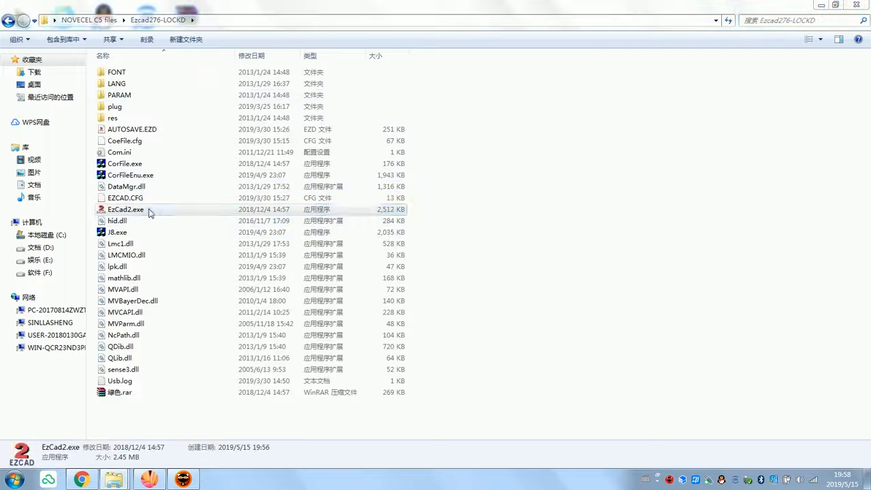
double_click(150, 212)
click(466, 252)
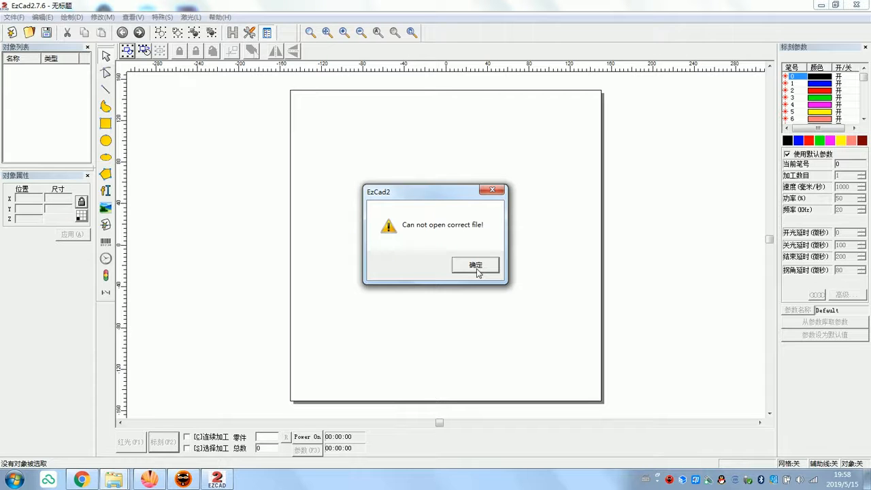
click(478, 267)
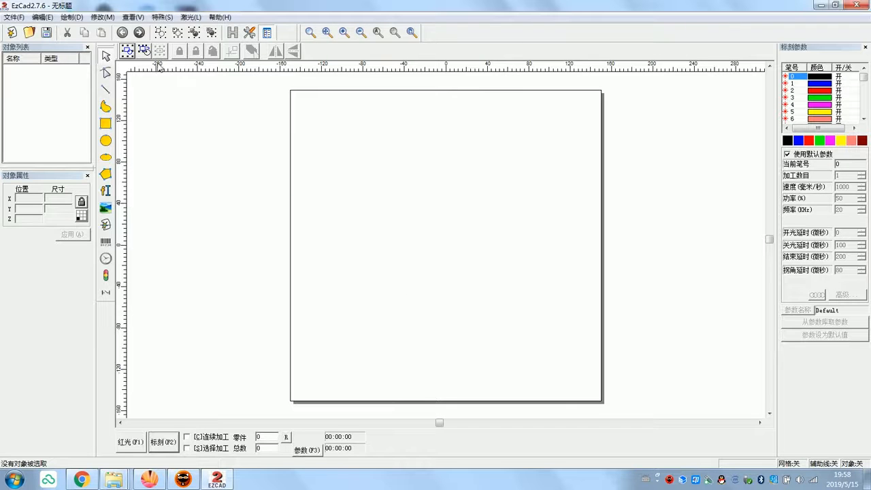
click(163, 17)
mouse_move(125, 20)
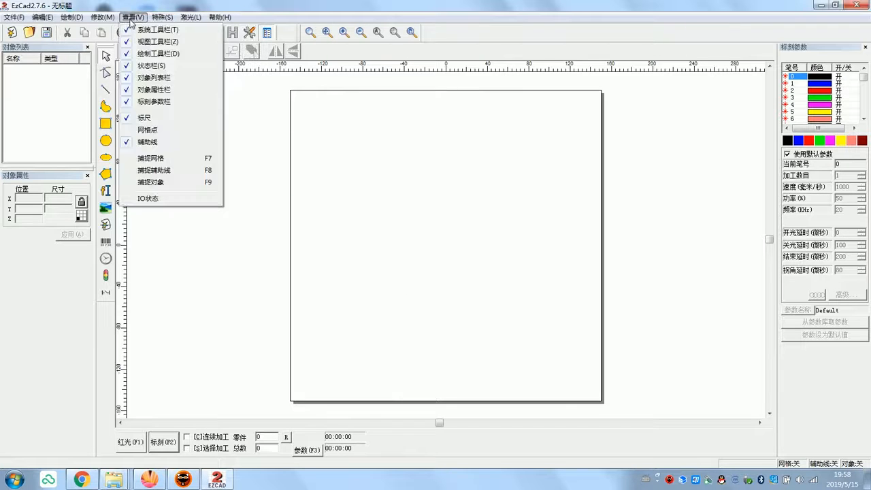
click(208, 362)
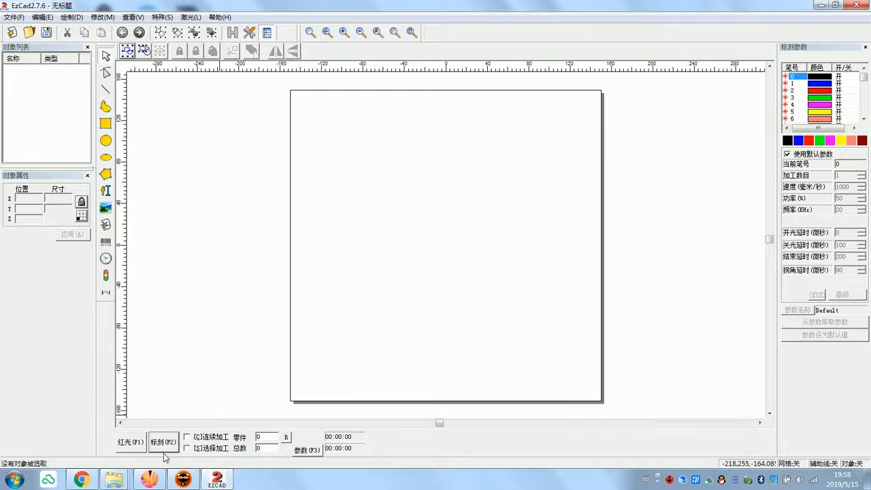
- Load "420 Calibration .cor" from the NOVECEL C5 files folder as the correction file in the marking parameters
click(308, 450)
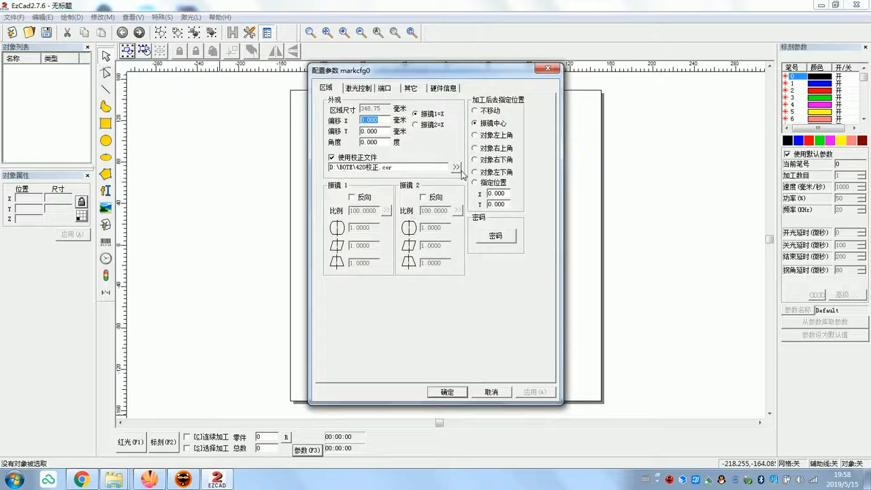
click(456, 168)
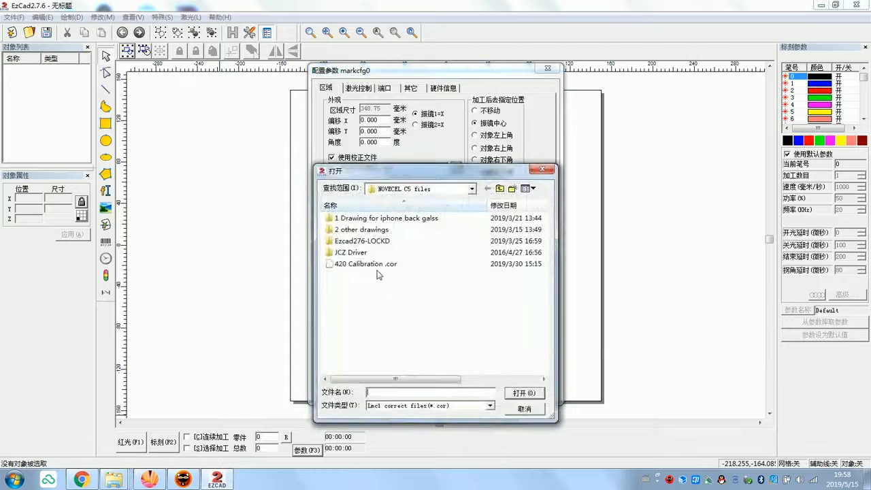
click(371, 266)
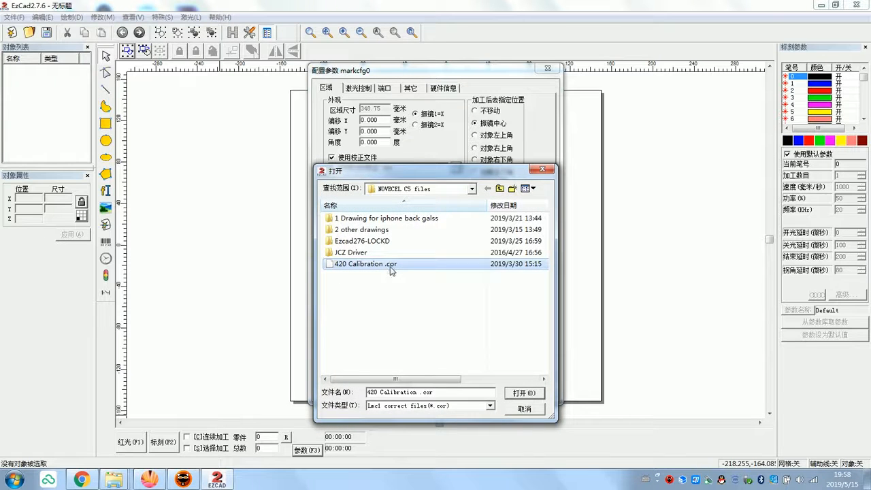
click(525, 394)
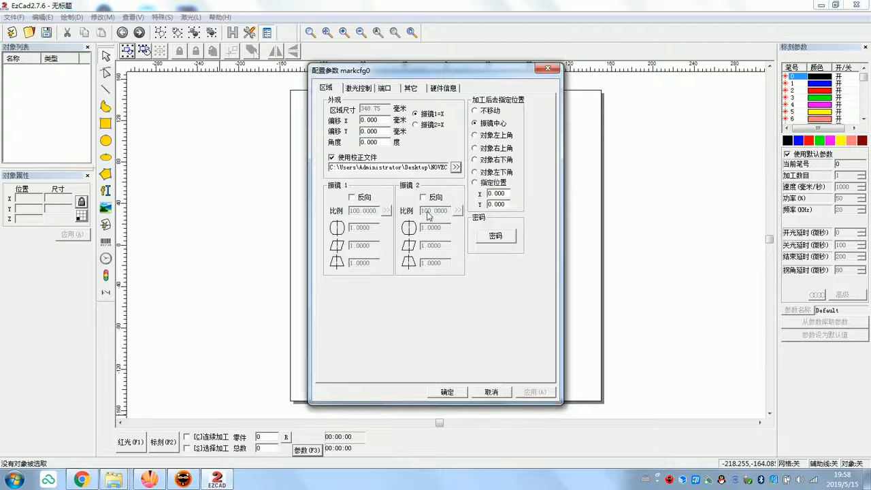
click(461, 390)
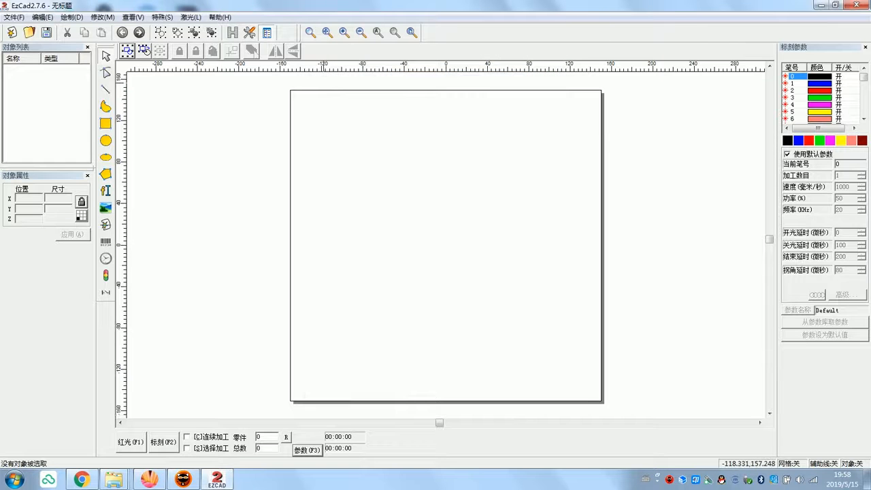
- Close EzCad2 and run EzCad2.exe again from the Ezcad276-LOCKD folder
click(860, 5)
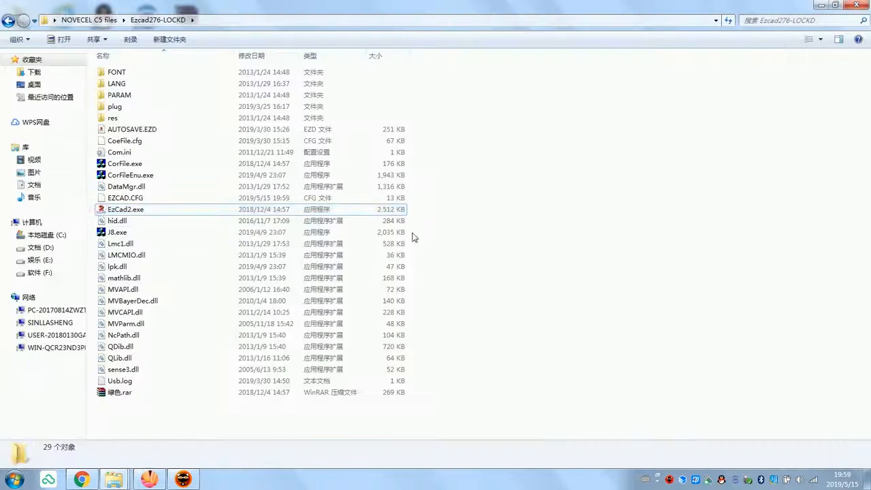
double_click(169, 210)
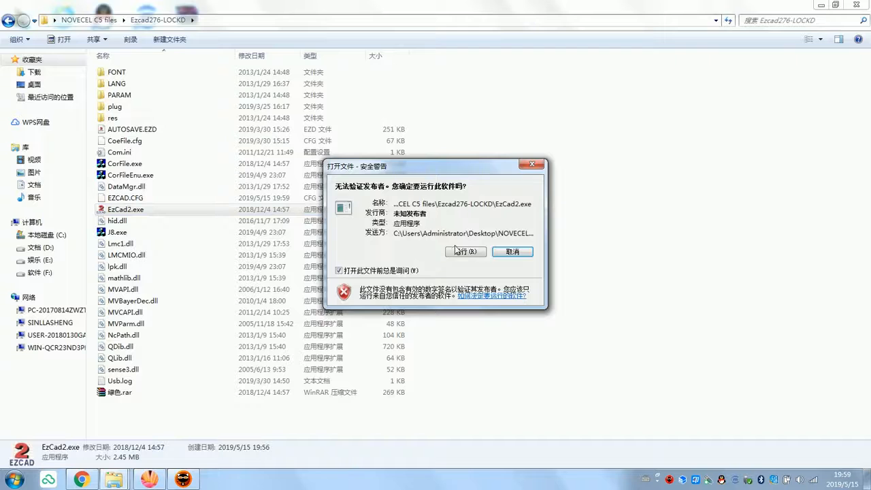
click(461, 251)
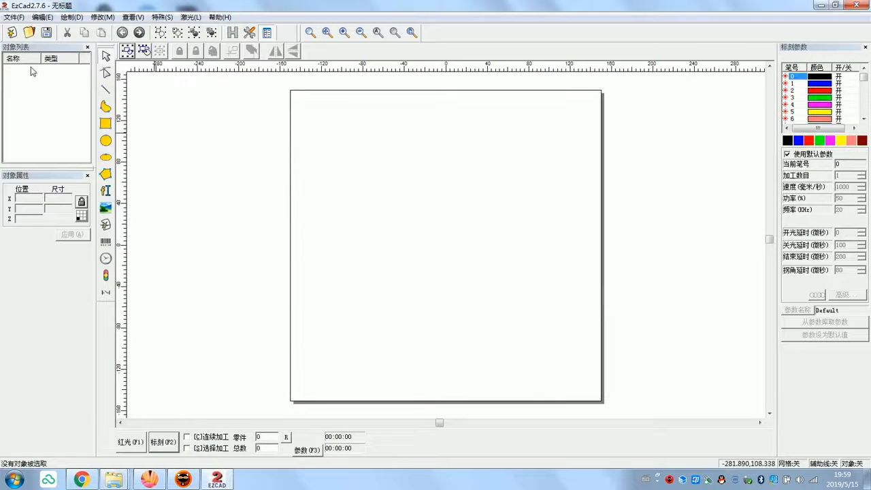
click(15, 17)
mouse_move(37, 21)
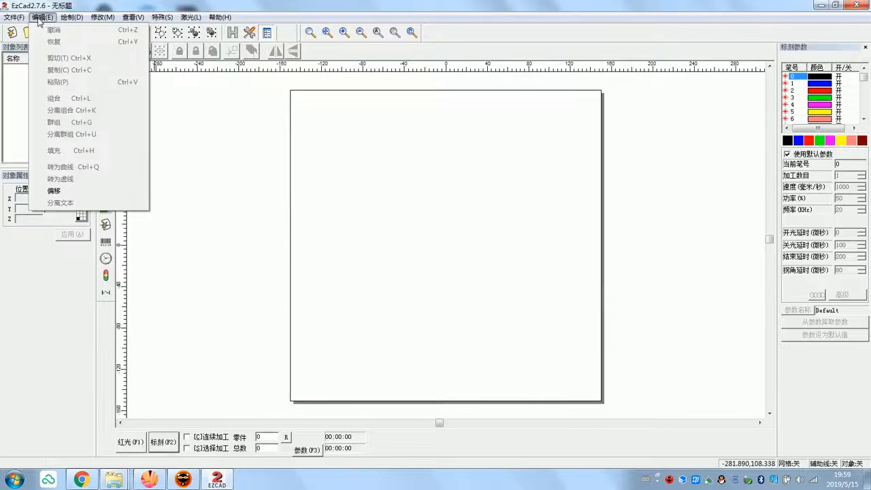
mouse_move(109, 18)
click(193, 18)
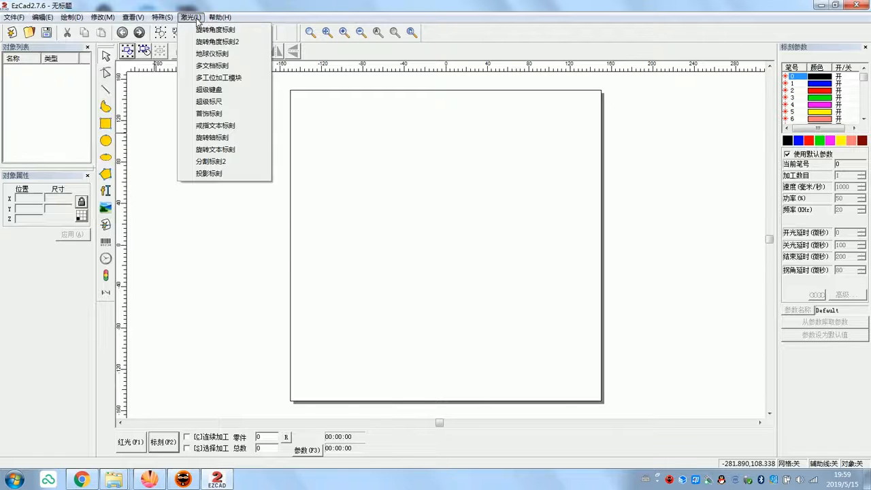
mouse_move(139, 19)
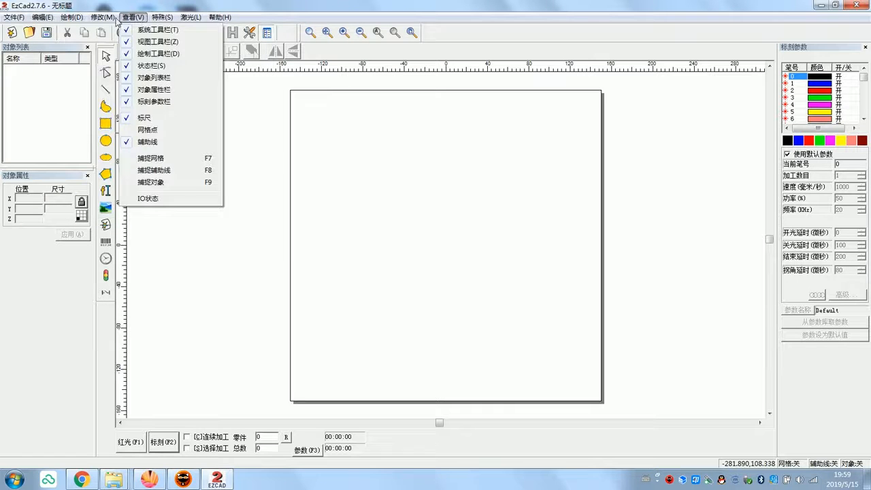
mouse_move(15, 23)
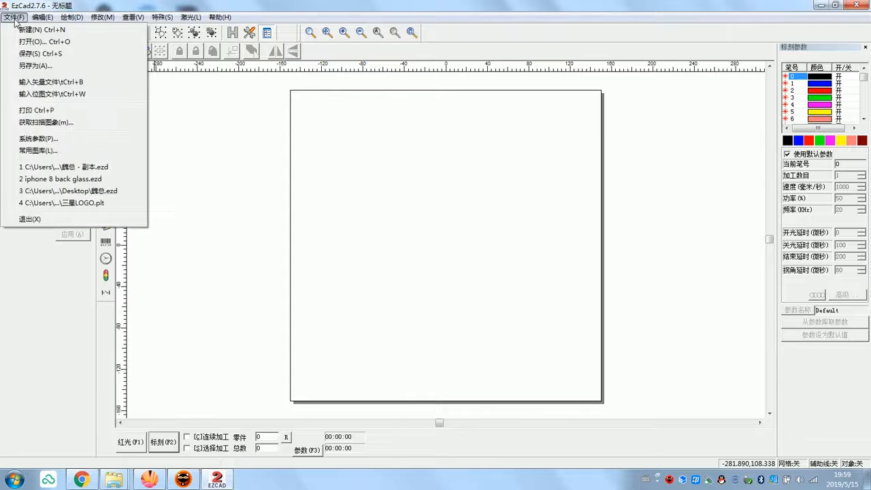
click(65, 140)
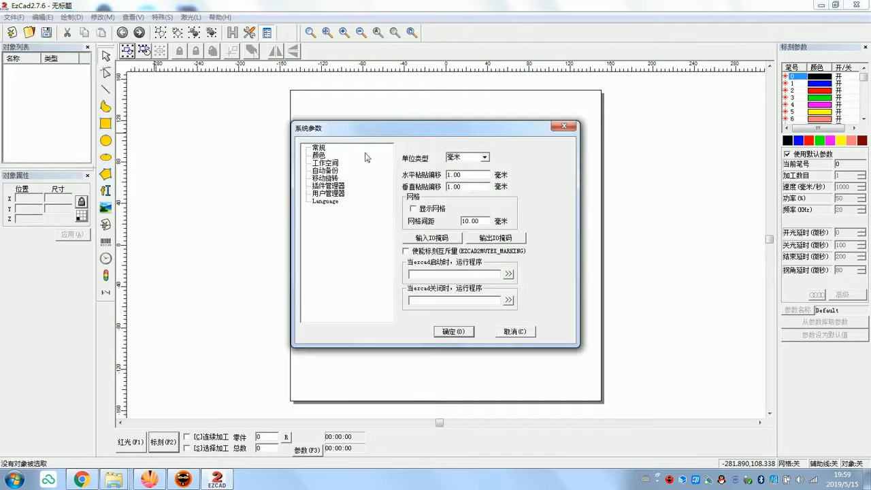
click(325, 201)
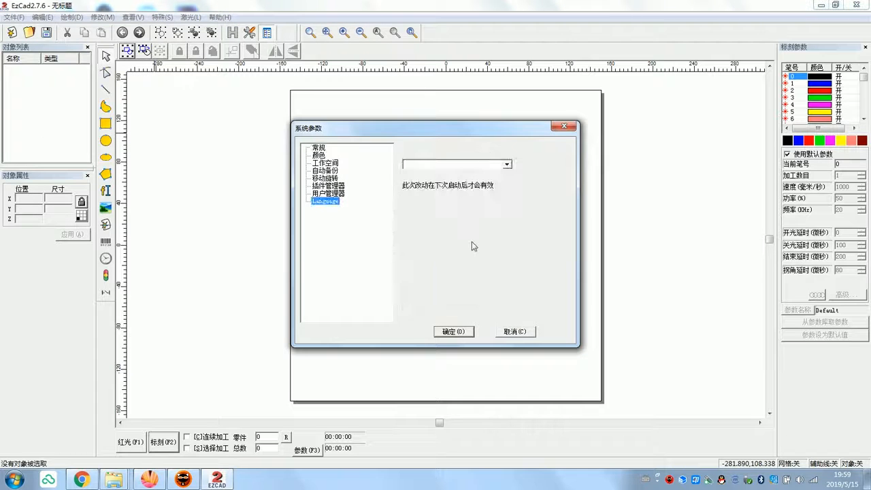
click(516, 334)
- Set the interface language to English USA in the system parameters and confirm
click(13, 17)
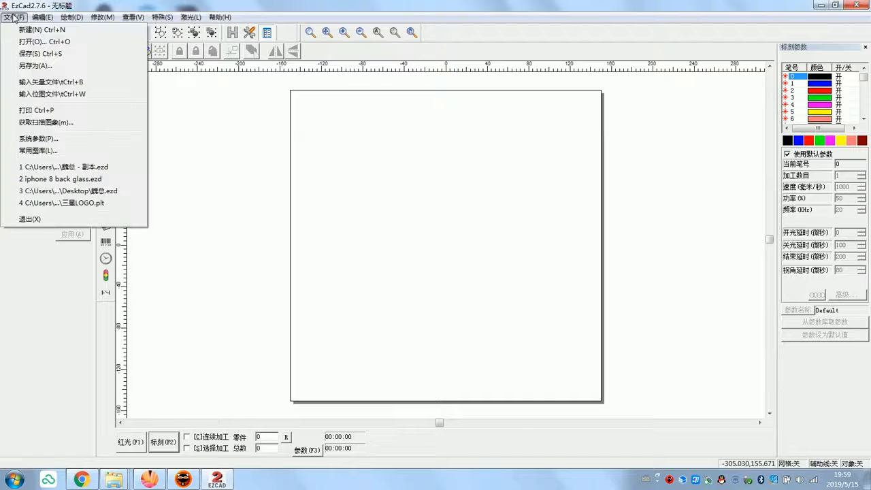
click(49, 139)
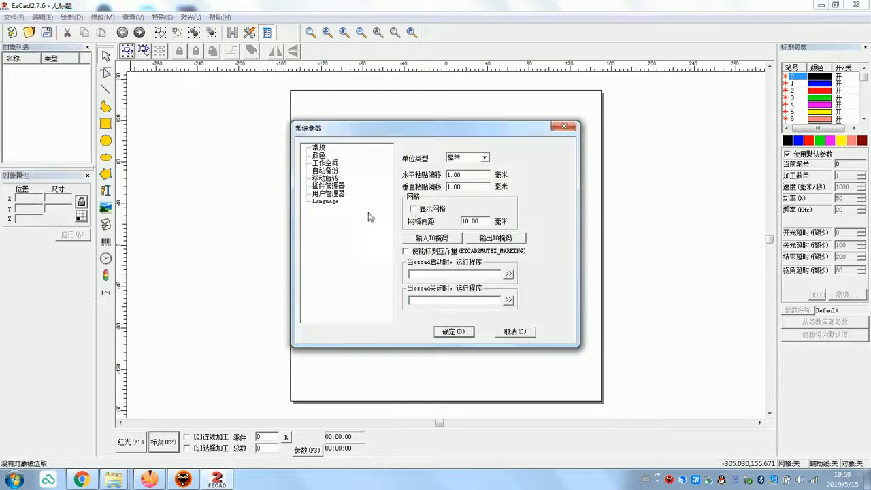
click(325, 202)
click(508, 164)
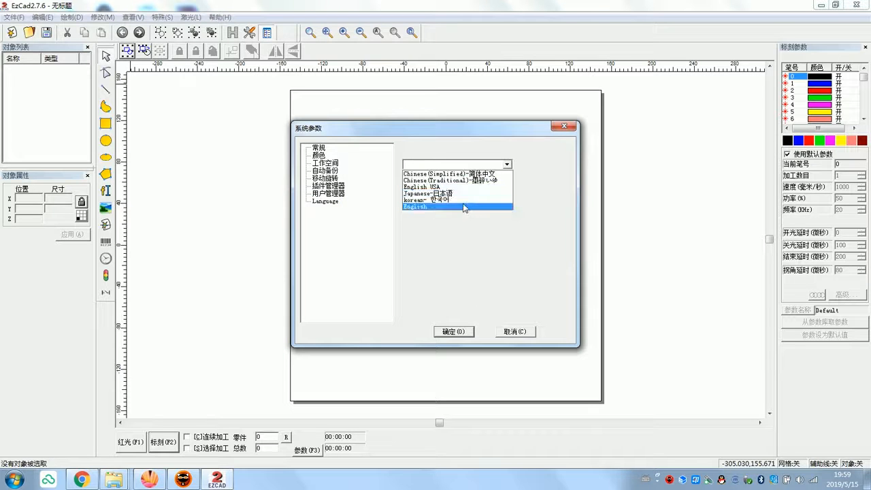
click(476, 187)
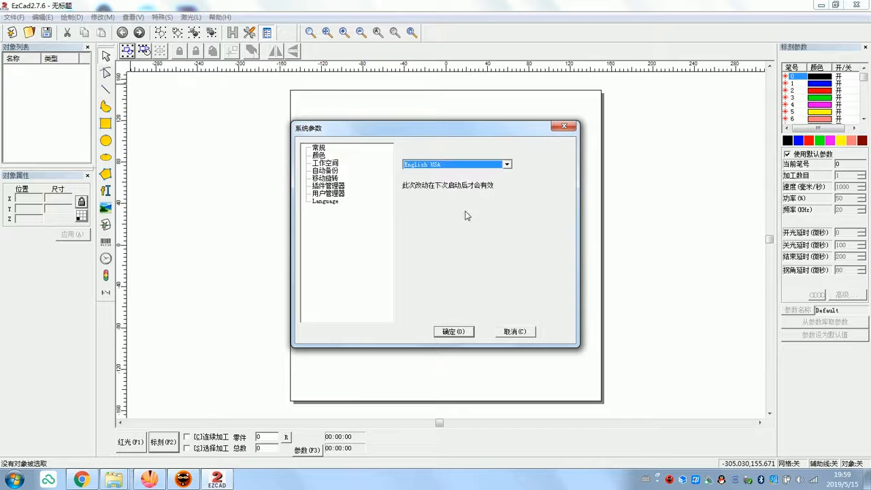
click(451, 331)
- Close EzCad2 and relaunch EzCad2.exe from the Ezcad276-LOCKD folder to apply the new language
click(855, 5)
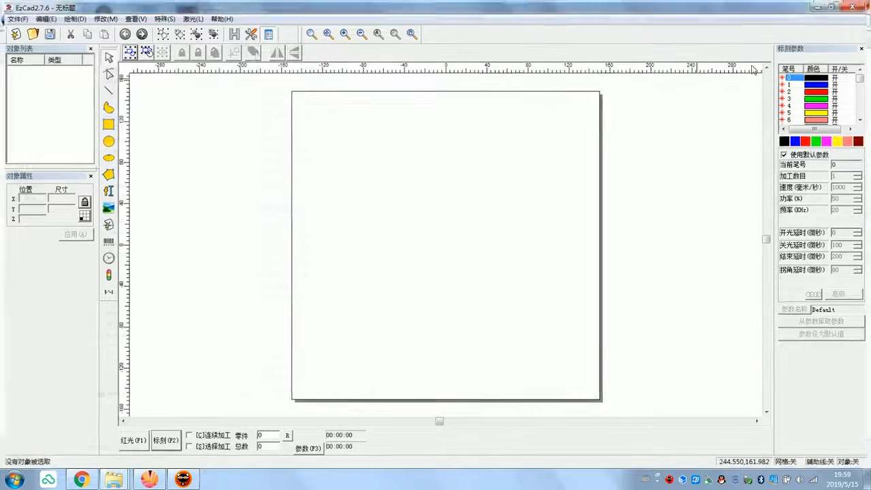
double_click(129, 209)
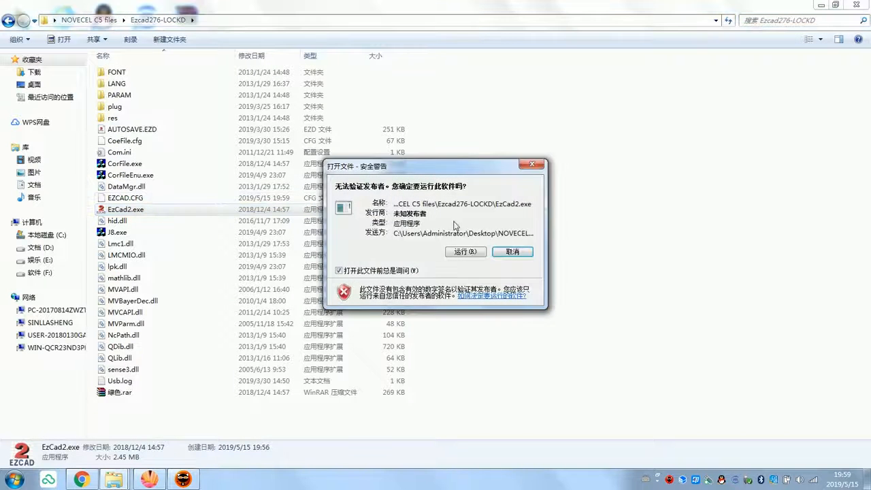
click(466, 252)
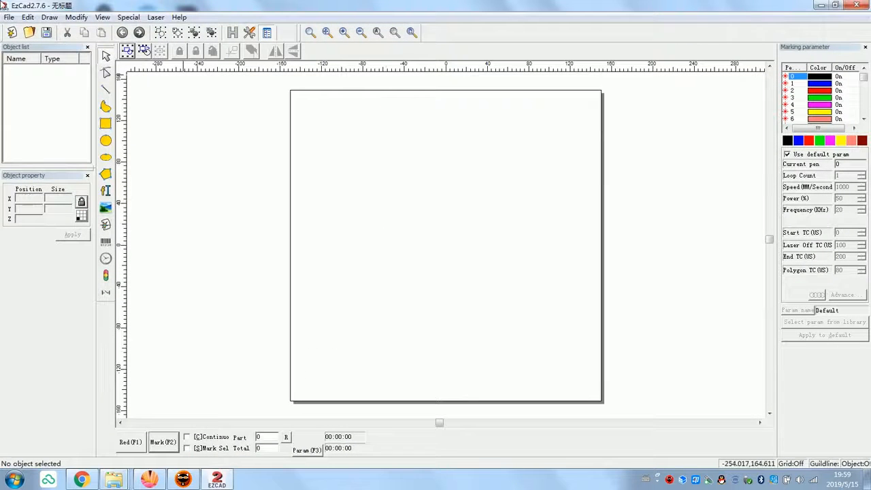
- Test the red light pointing on the empty workspace, stop it and minimize EzCad2
click(131, 442)
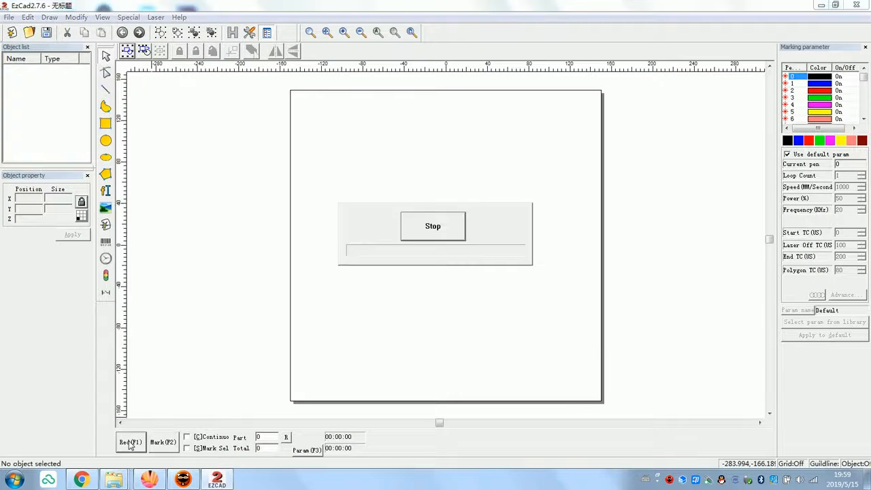
click(507, 260)
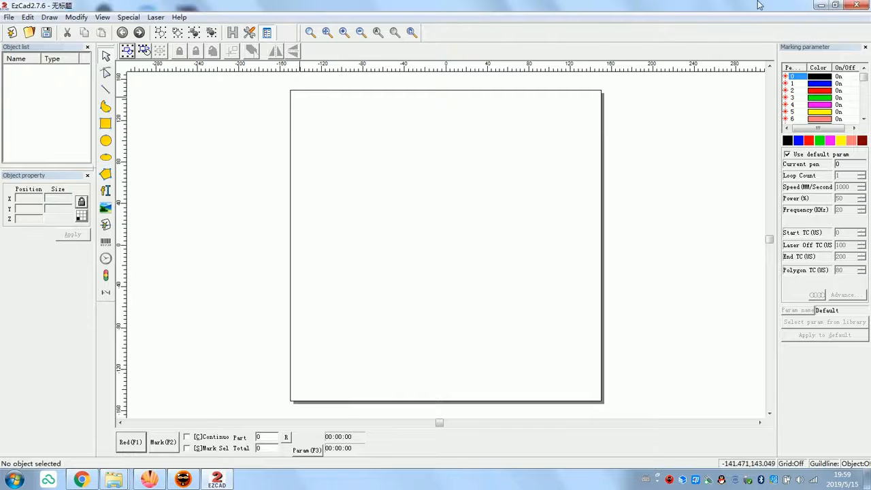
click(819, 6)
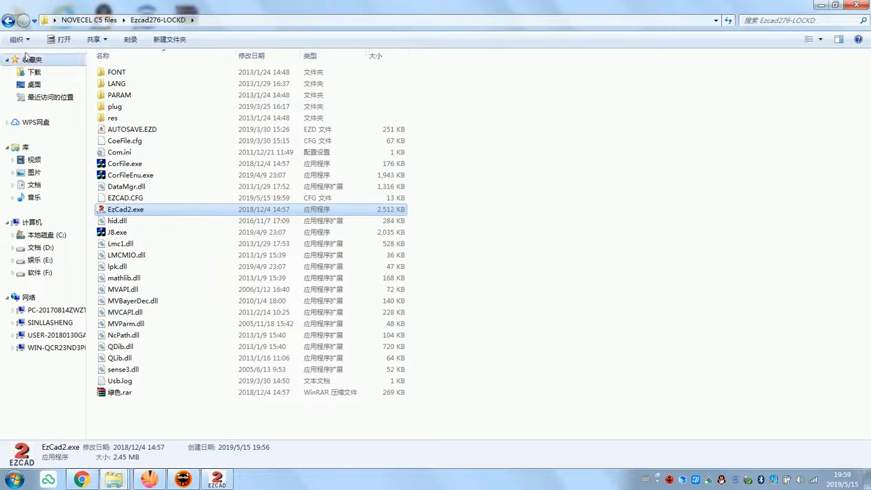
- Look through the supplied drawing folders in NOVECEL C5 files, including the Apple drawings inside "2 other drawings"
click(8, 21)
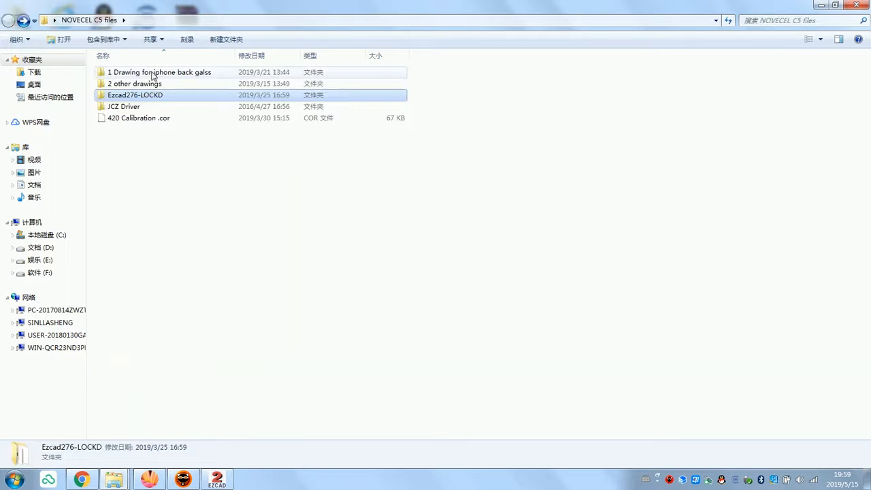
double_click(173, 77)
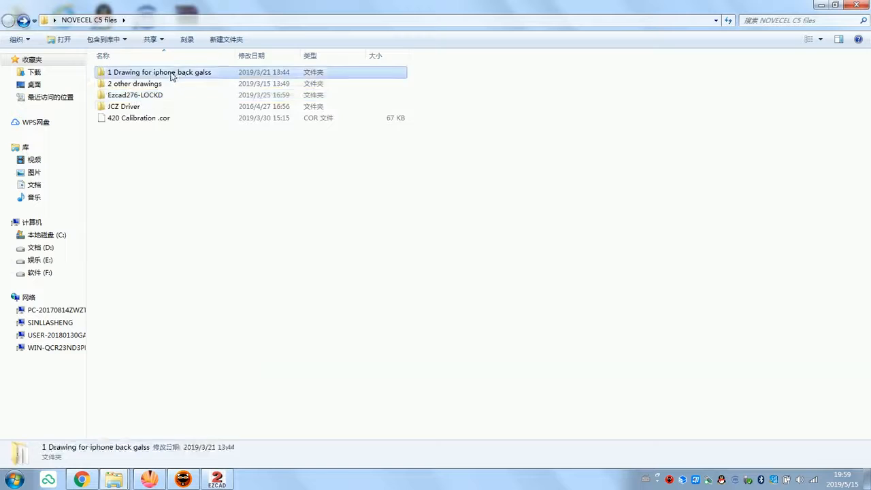
click(12, 23)
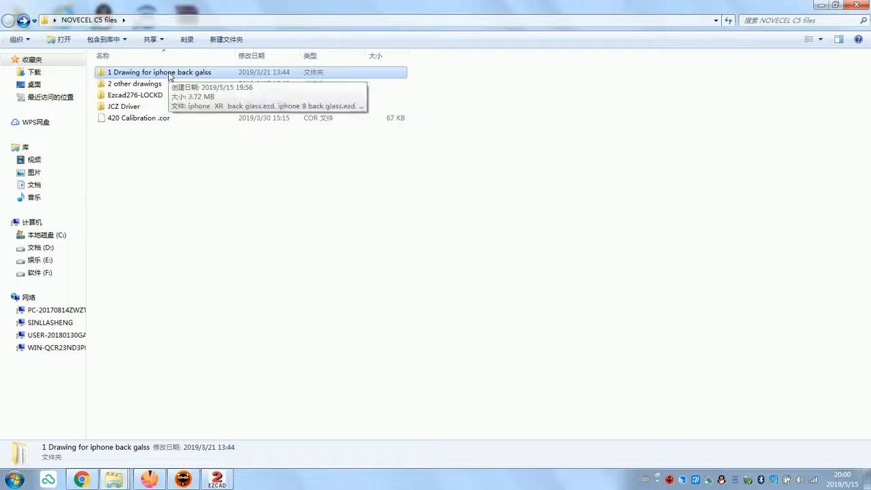
double_click(146, 84)
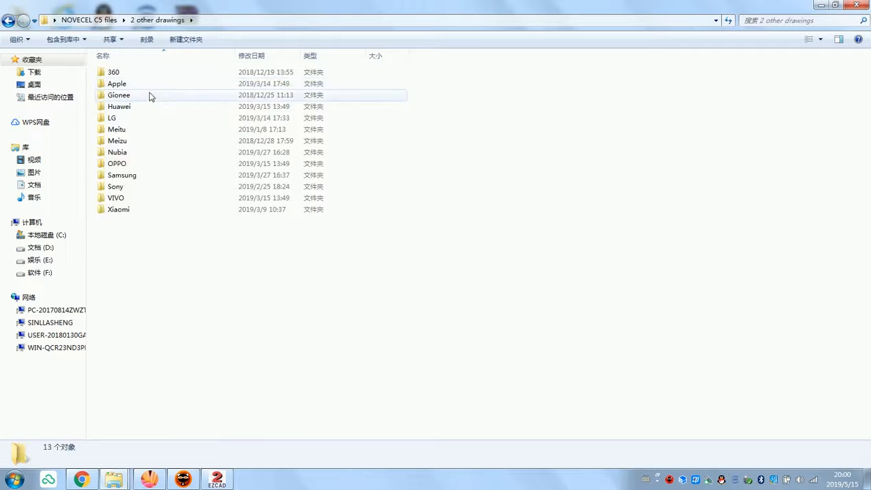
double_click(155, 84)
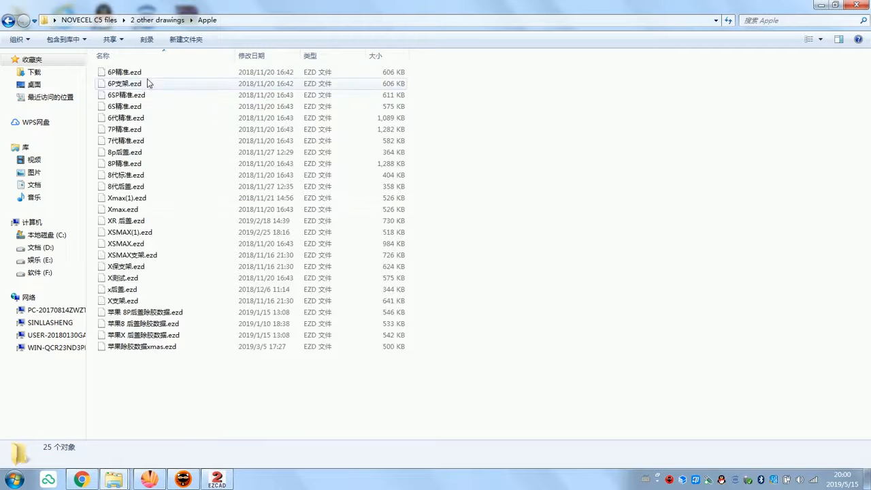
click(8, 21)
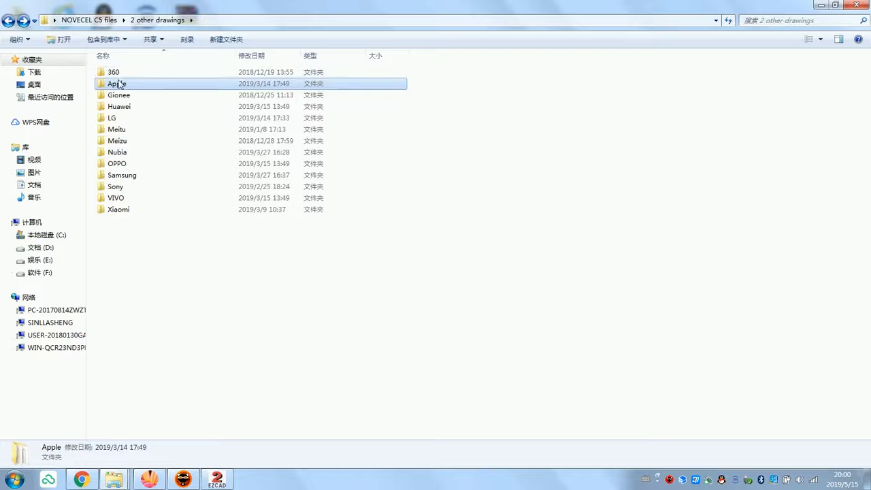
double_click(120, 84)
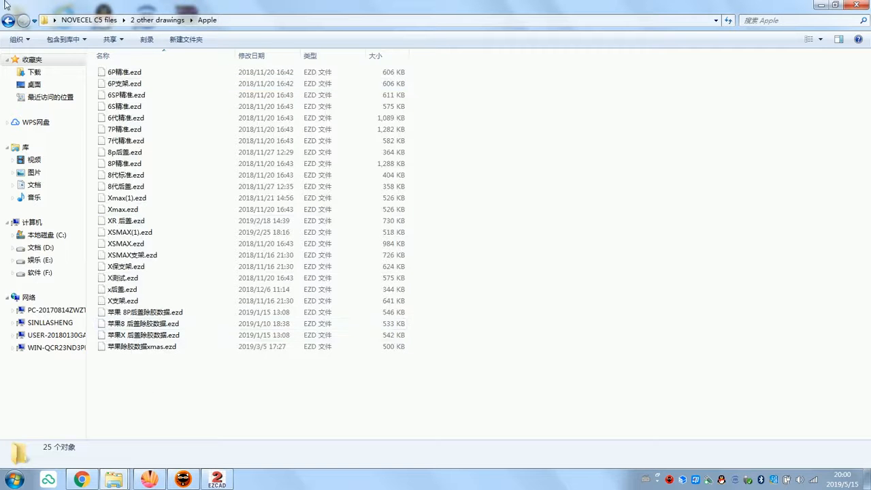
click(8, 21)
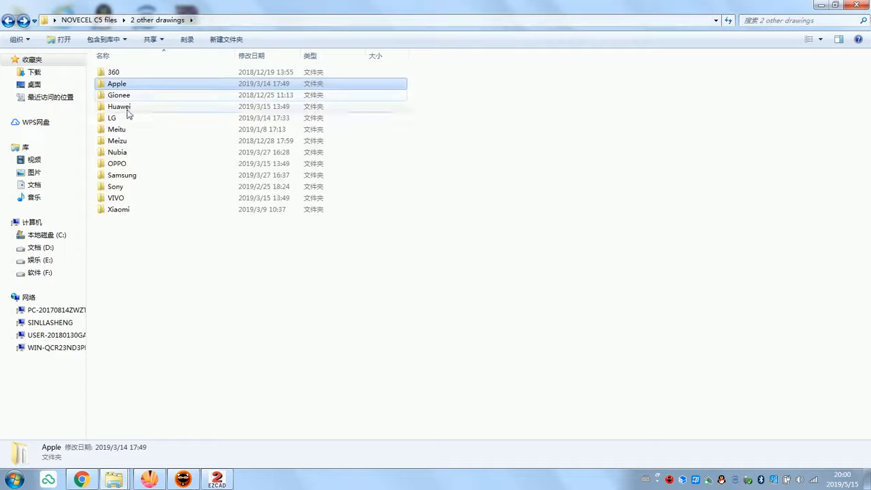
- Review the Huawei drawings and the Apple drawings once more, then return to the NOVECEL C5 files folder
double_click(131, 109)
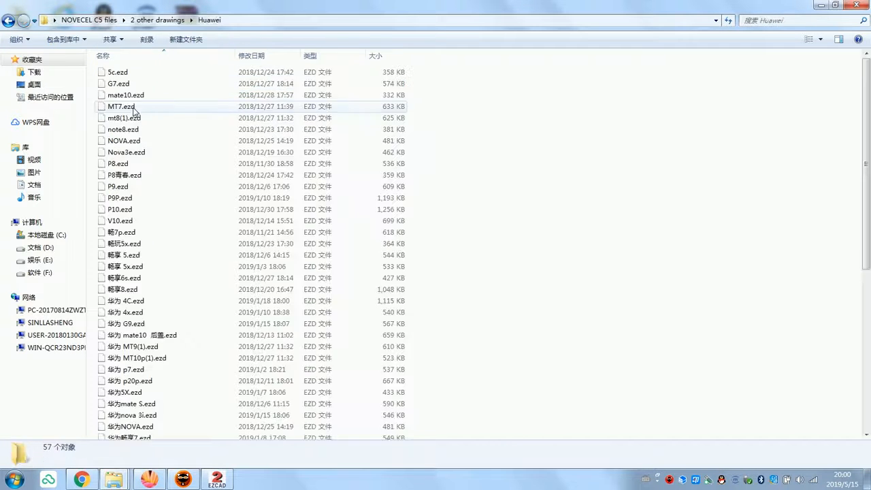
scroll(184, 390, down, 3)
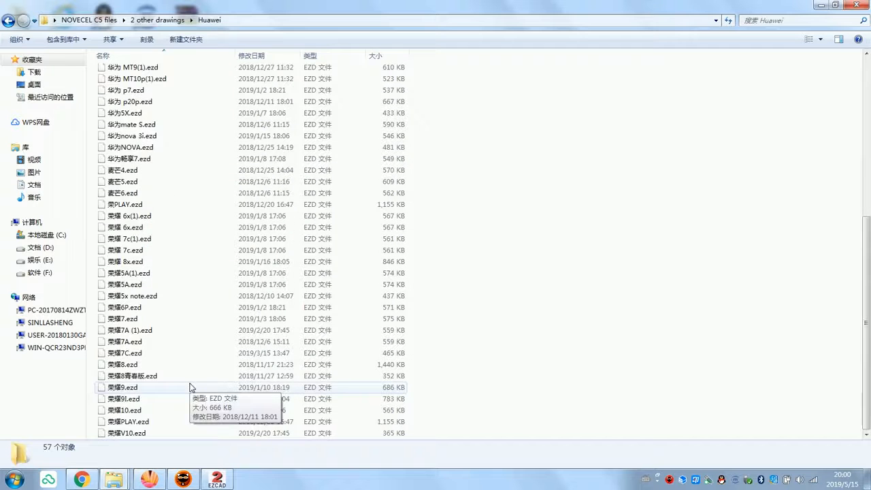
scroll(191, 383, up, 3)
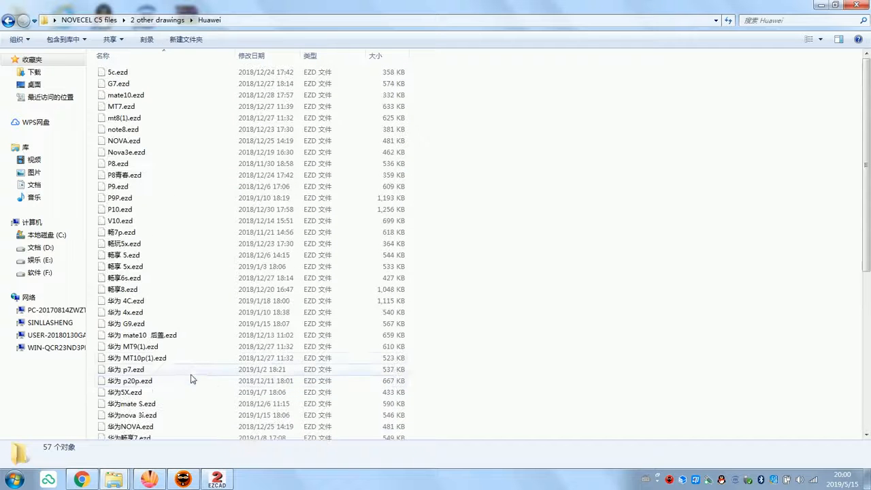
click(9, 22)
double_click(136, 83)
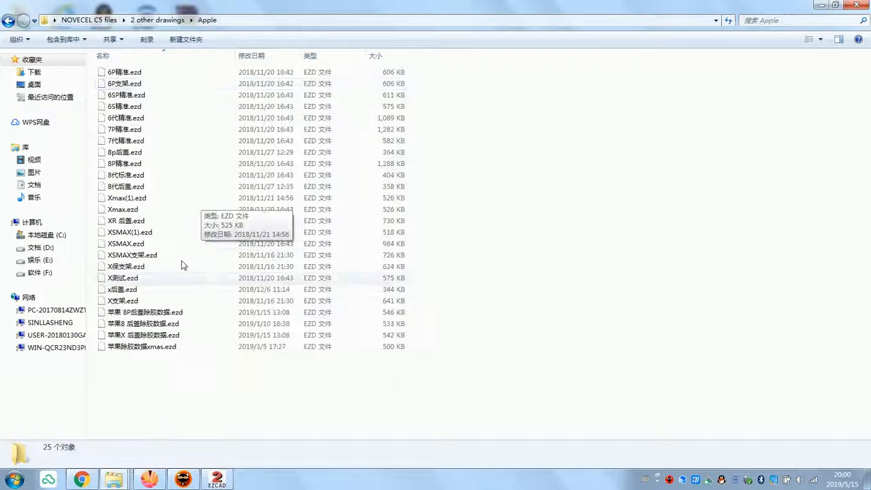
click(9, 20)
click(9, 20)
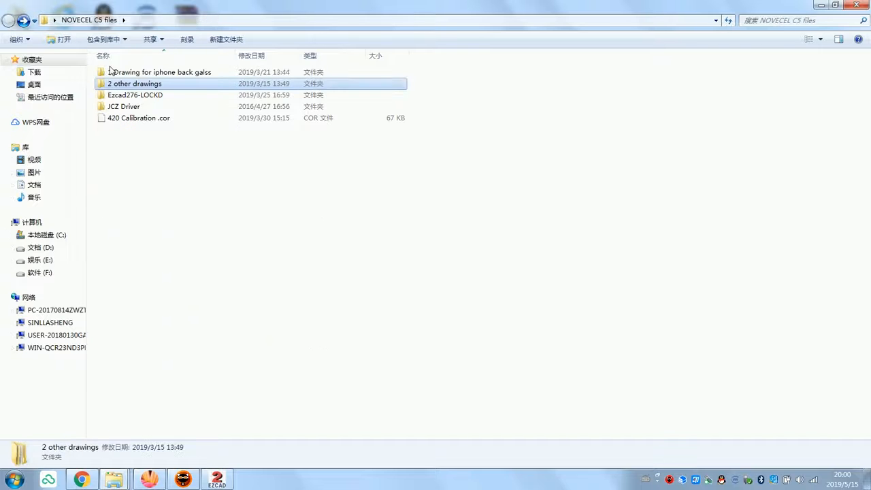
- Go to the "1 Drawing for iphone back galss" folder and try to open "iphone Xsmax back glass .ezd" while EzCad2 is running
double_click(160, 73)
double_click(180, 130)
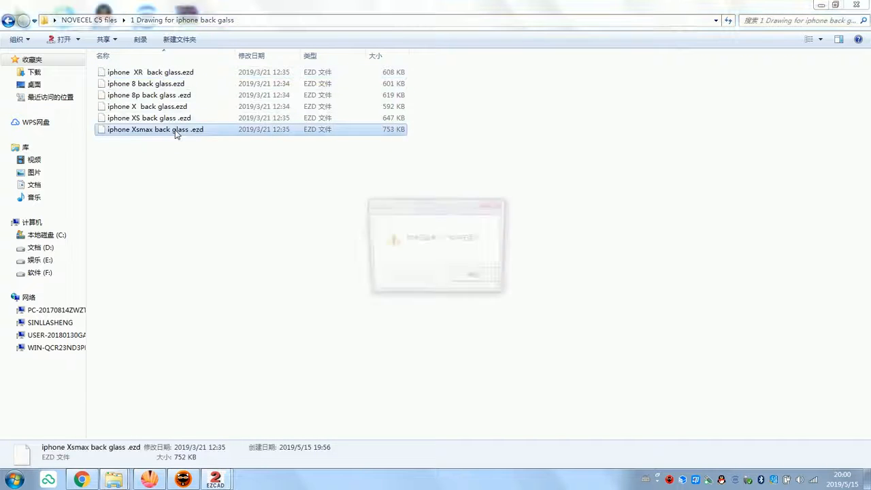
click(477, 279)
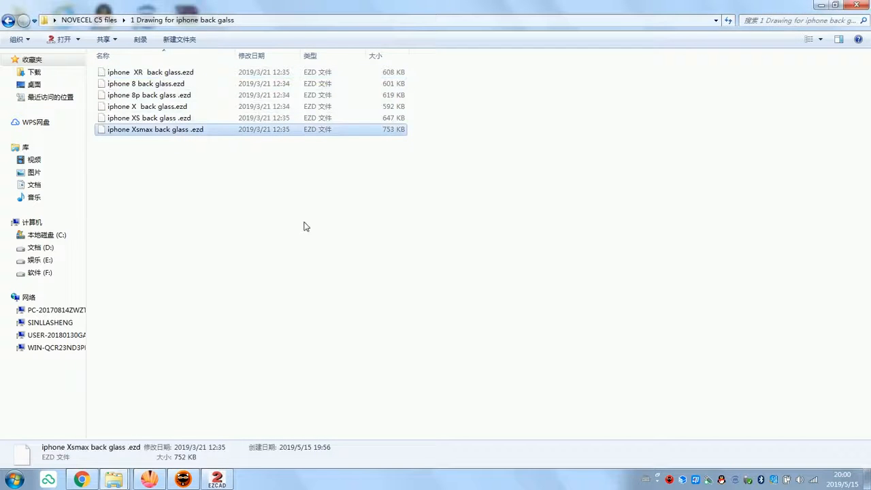
double_click(181, 131)
click(472, 278)
- Close the running EzCad2 instance and open "iphone Xsmax back glass .ezd" from its folder
click(212, 478)
click(866, 5)
click(187, 204)
double_click(187, 130)
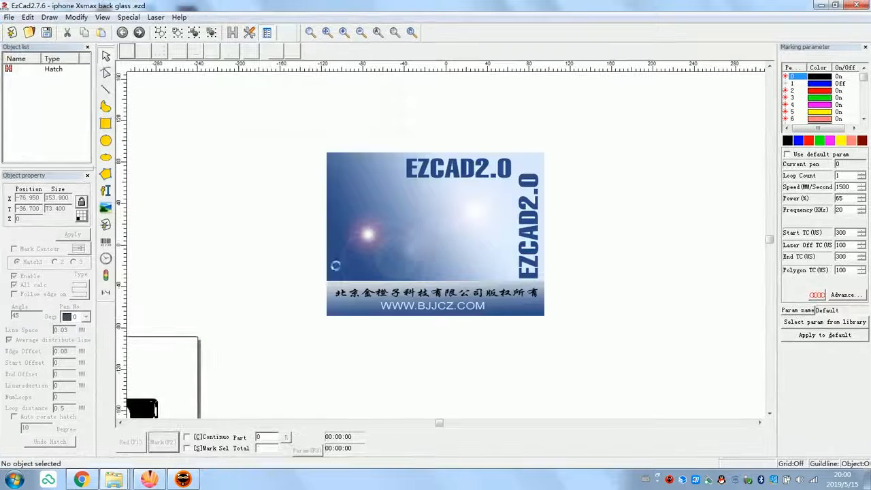
- Preview the iPhone Xsmax back glass drawing with the red light pointing, then stop the preview
scroll(418, 286, down, 1)
scroll(419, 288, up, 3)
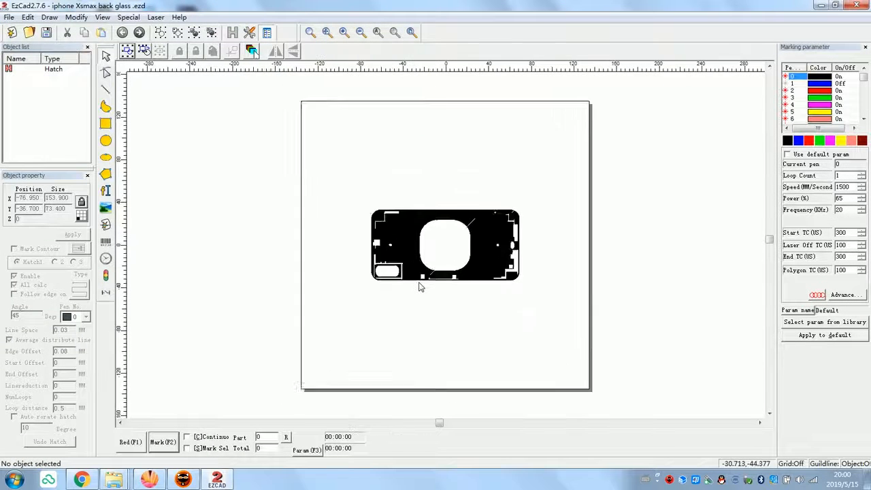
scroll(419, 287, up, 2)
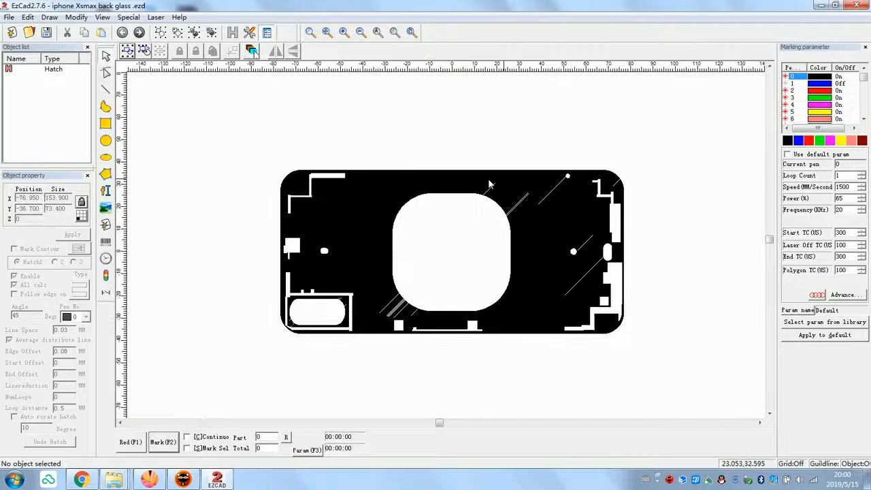
click(131, 443)
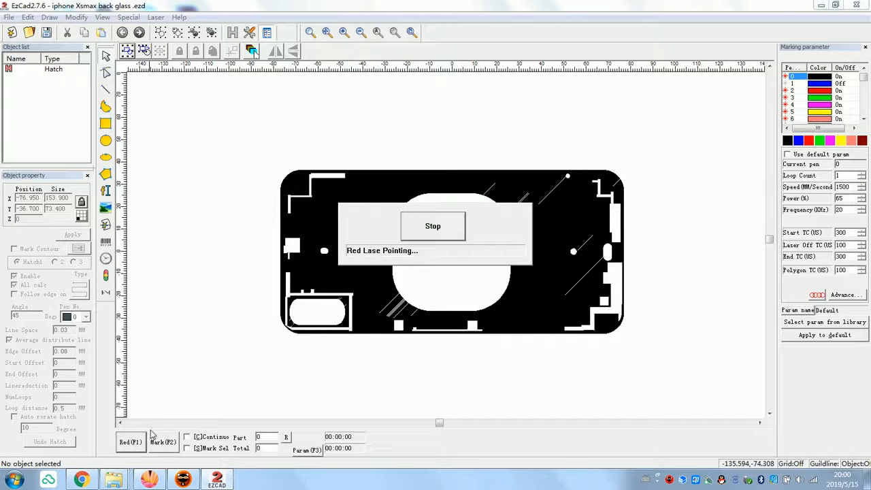
click(457, 230)
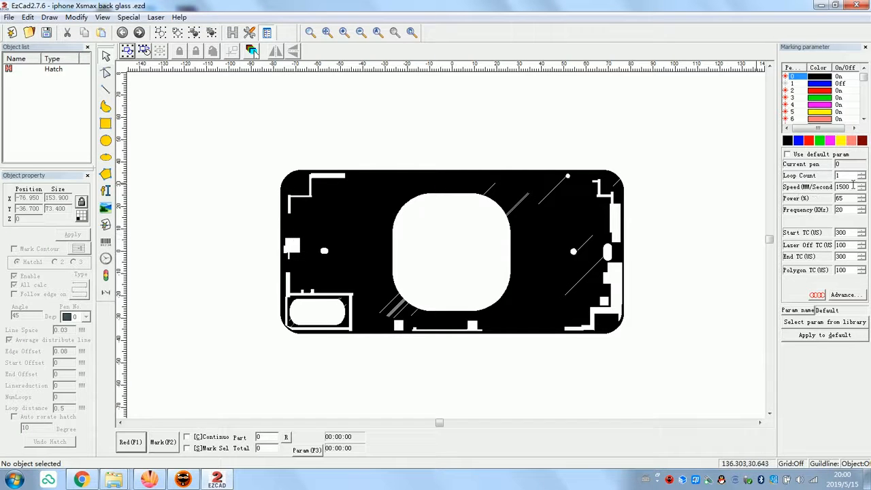
- Highlight the Power (%) value in the marking parameters, then close EzCad2
double_click(840, 198)
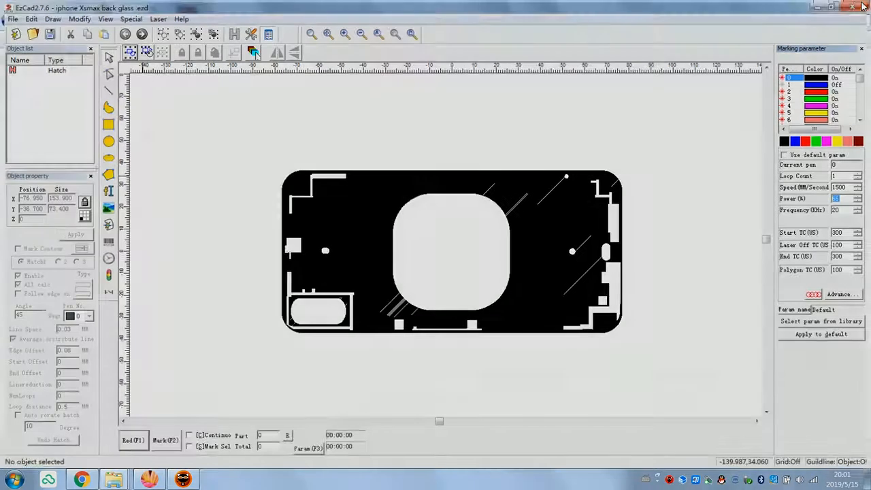
click(859, 6)
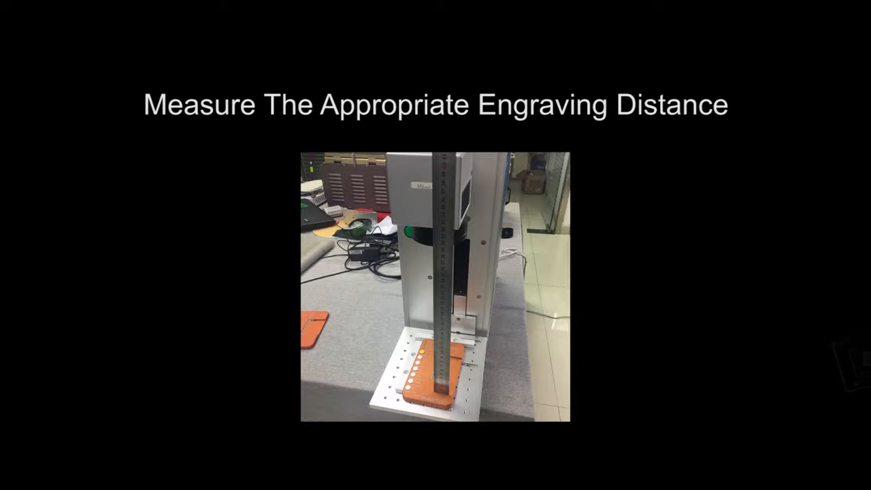